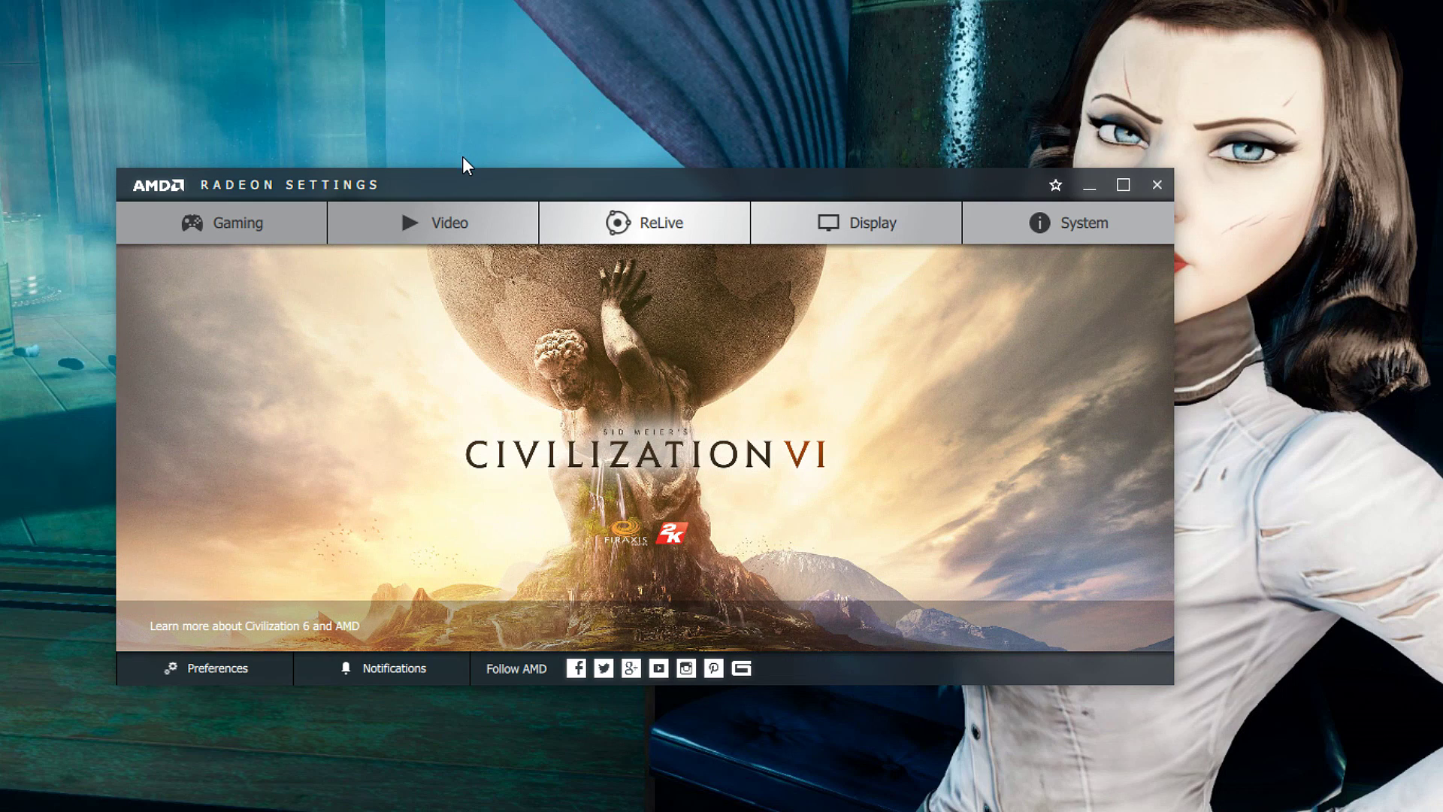
- Right-click the empty desktop to bring up the menu offering AMD Radeon Settings
{"action": "right_click", "coordinate": [472, 125]}
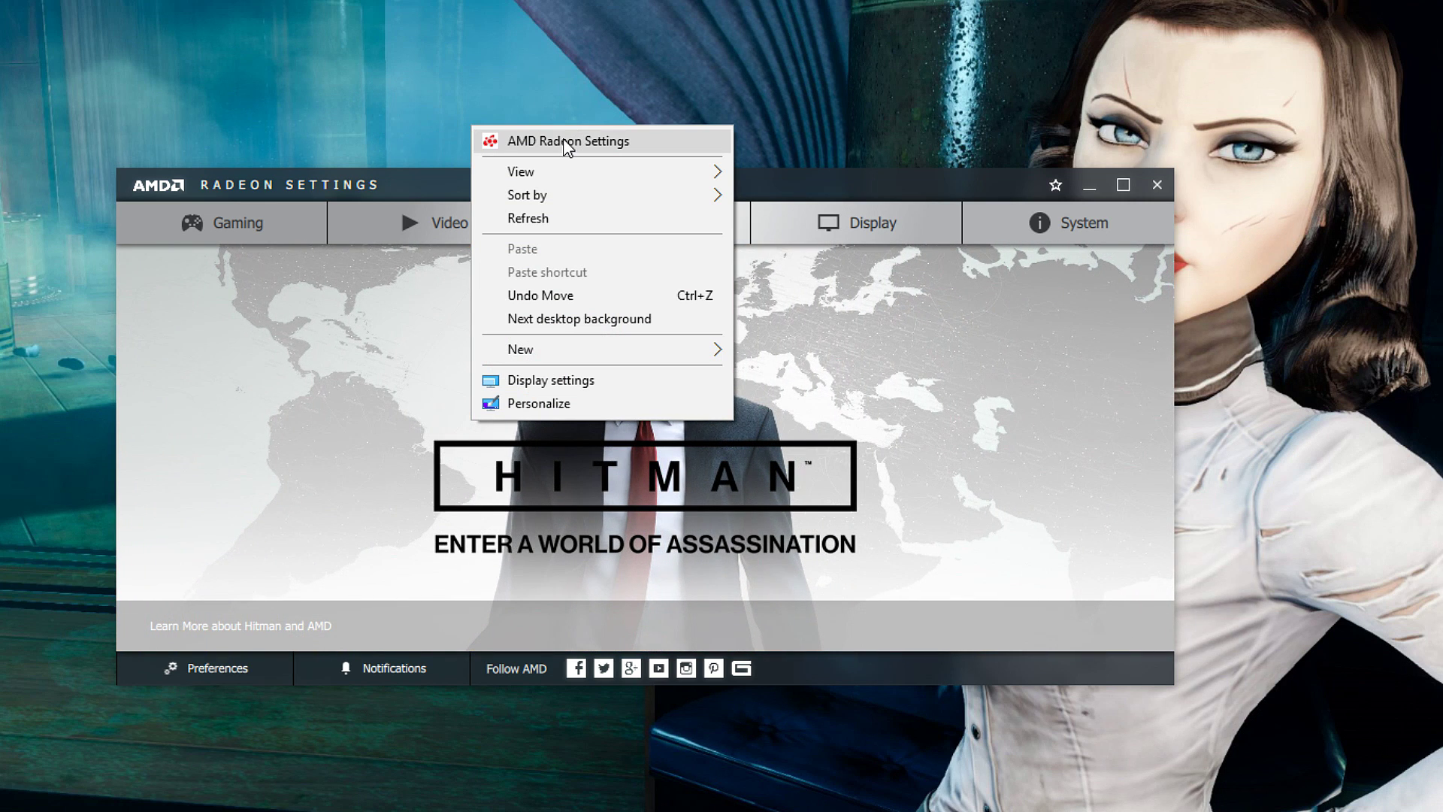
- Launch AMD Radeon Settings, go to the ReLive page and switch ReLive On
{"action": "left_click", "coordinate": [387, 181]}
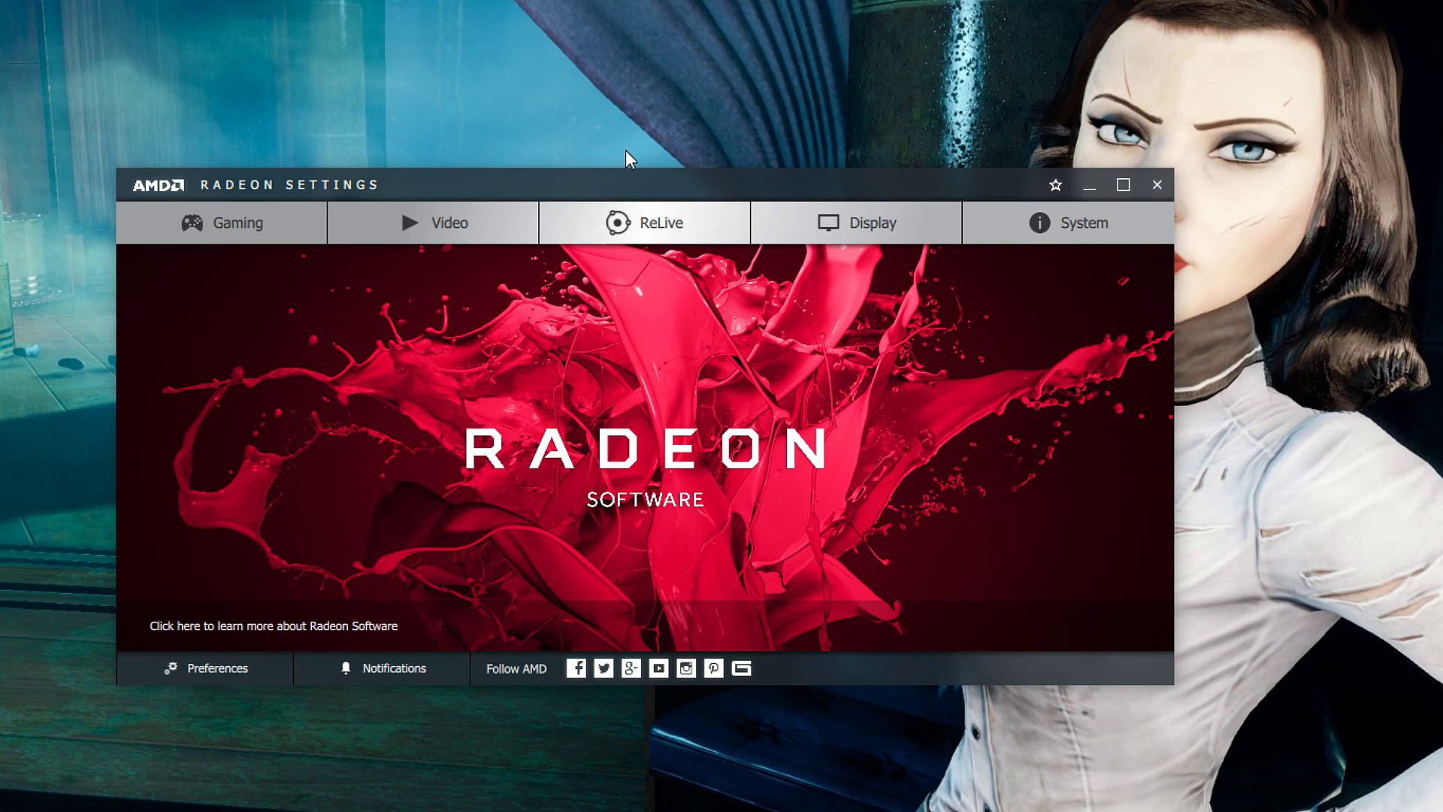
{"action": "left_click", "coordinate": [602, 209]}
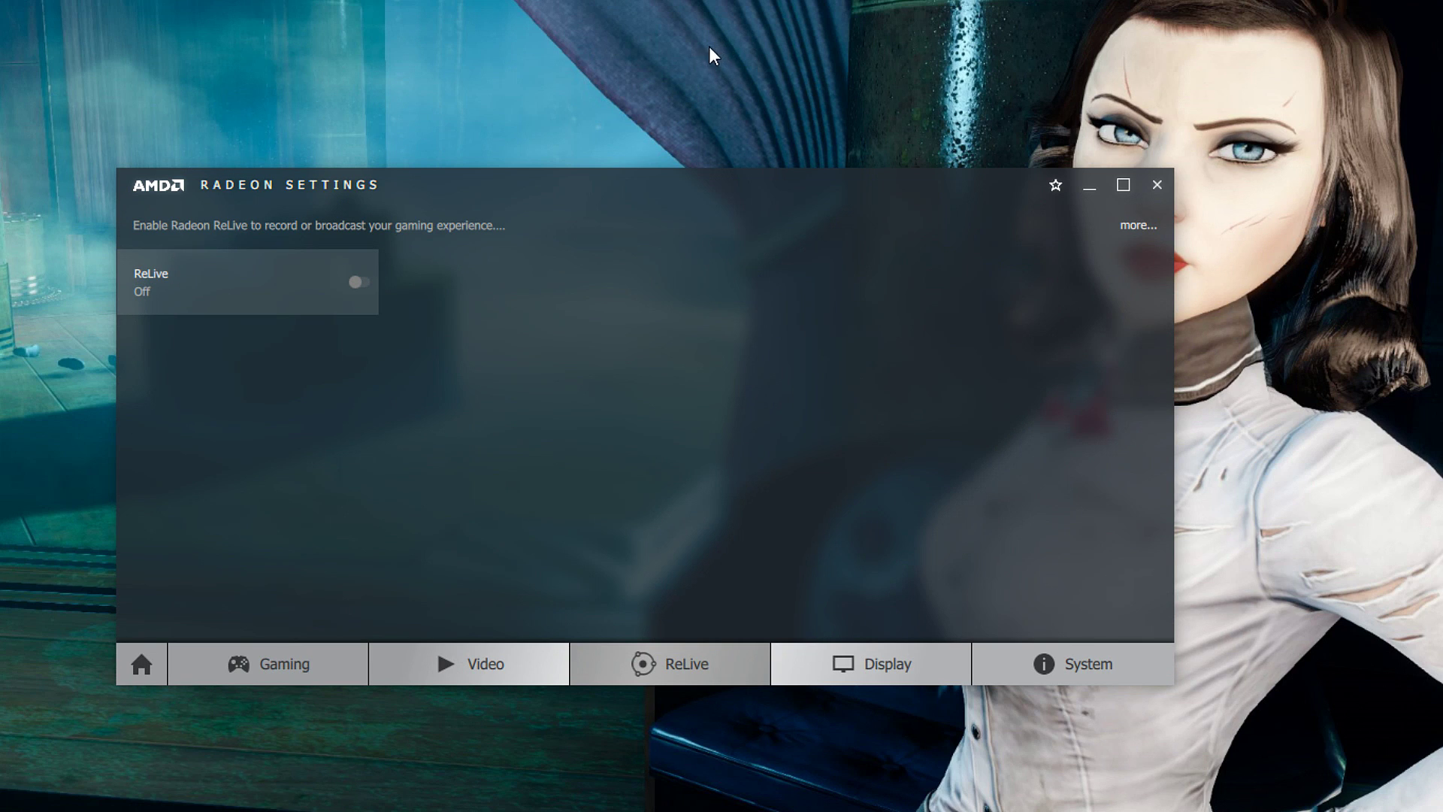
{"action": "left_click", "coordinate": [354, 283]}
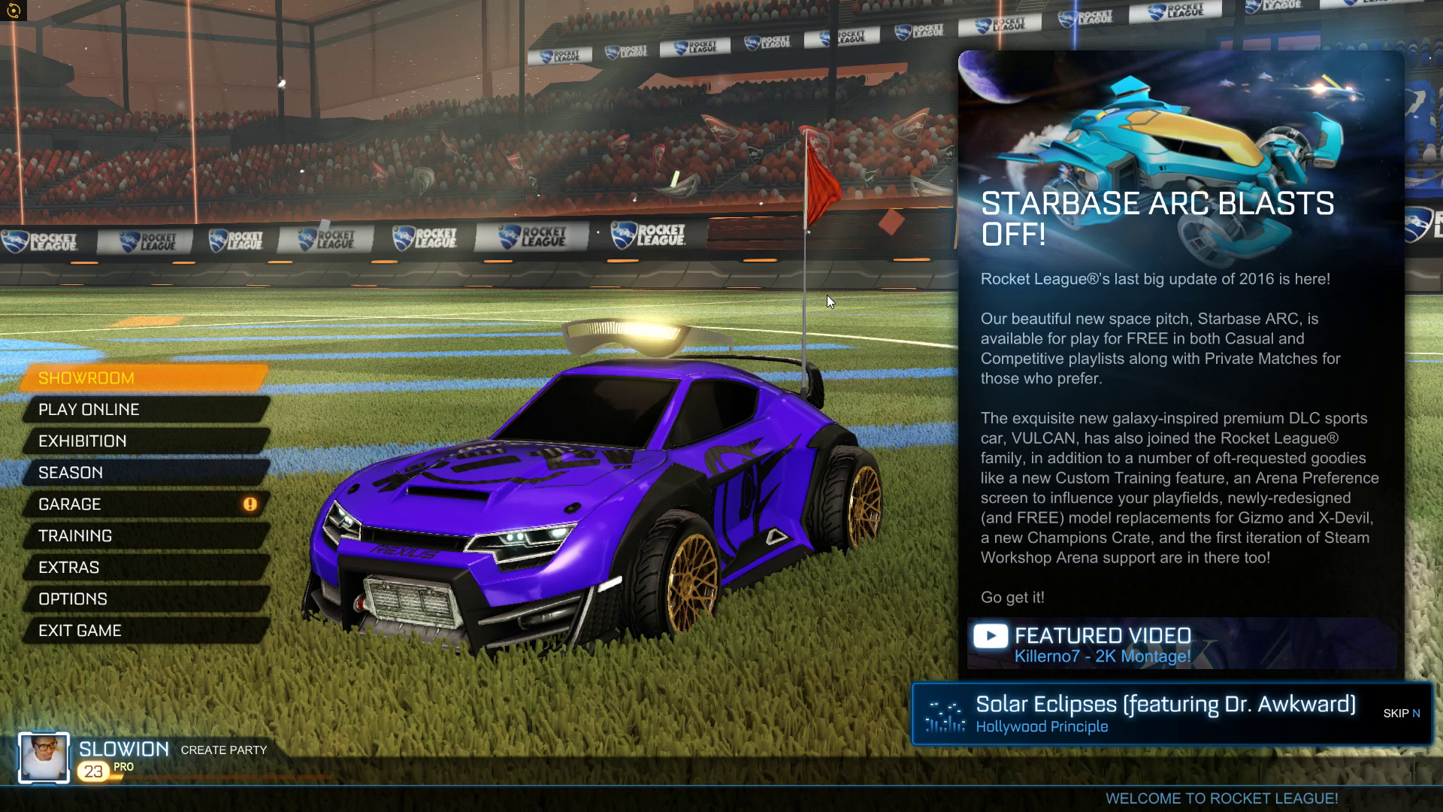
- Show the ReLive toolbar over Rocket League's main menu with Alt+Z
{"action": "key", "text": "alt+z"}
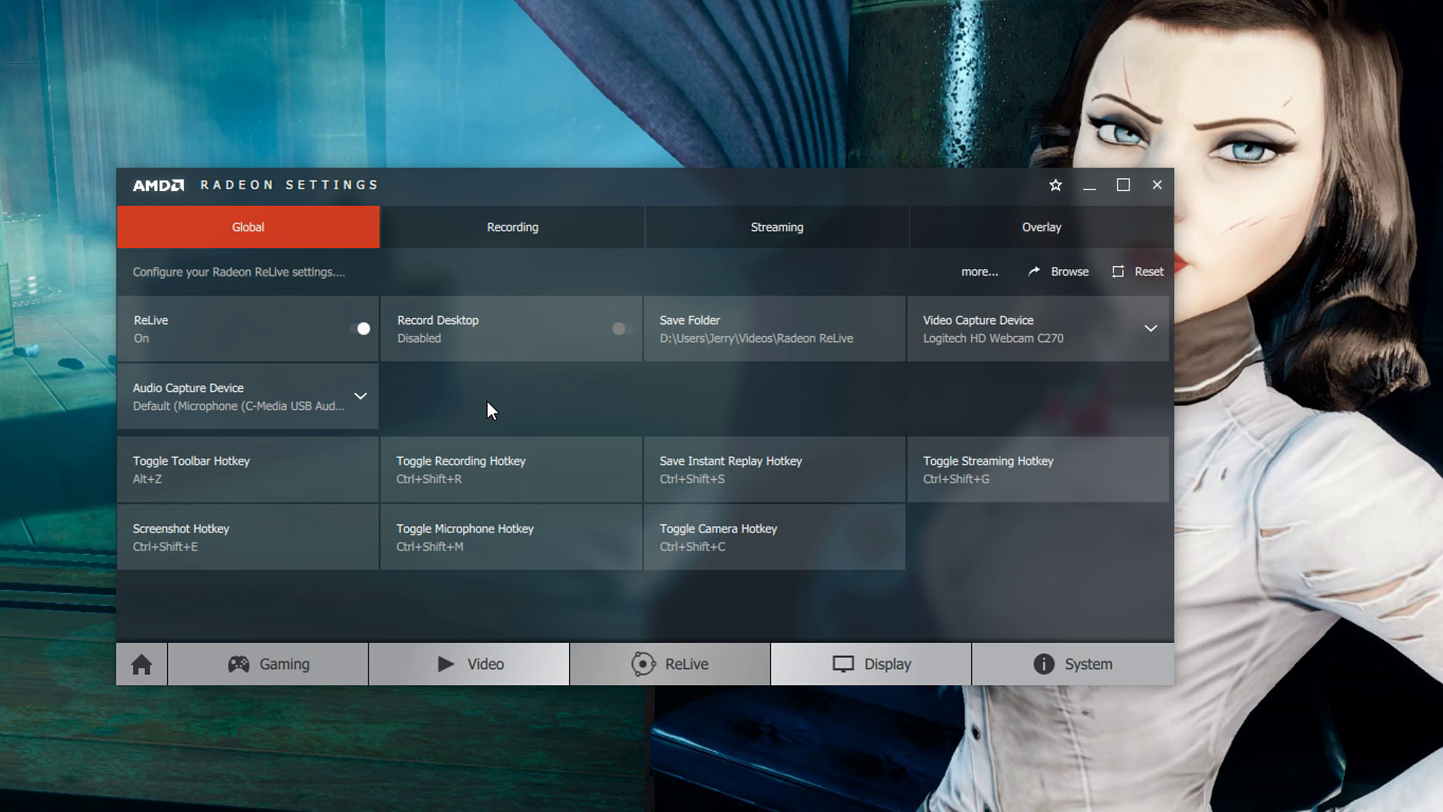
- Switch ReLive to the Recording page, showing High profile, 30 Mbps, 60 FPS, AVC and 192 kbps audio
{"action": "left_click", "coordinate": [491, 241]}
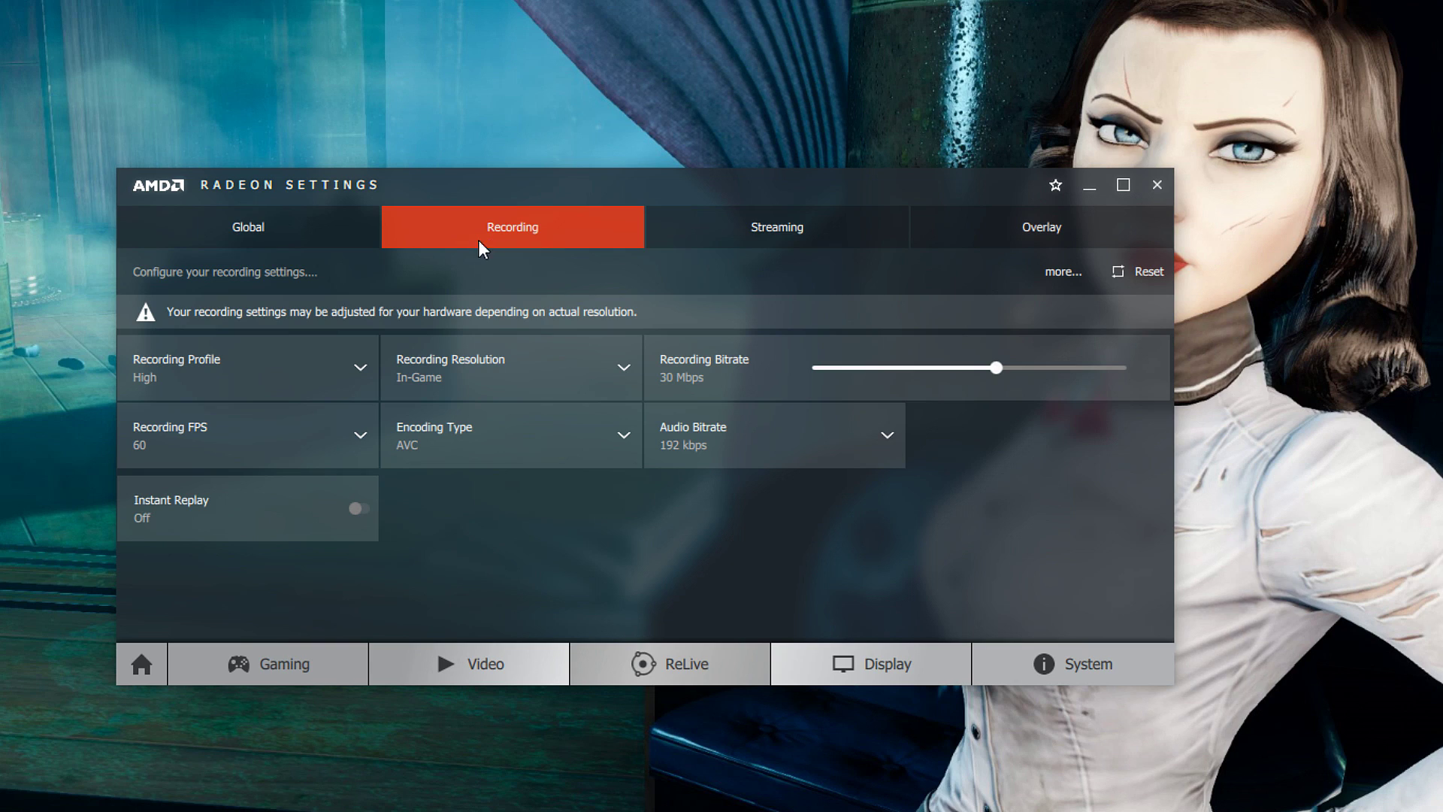
{"action": "left_click", "coordinate": [204, 368]}
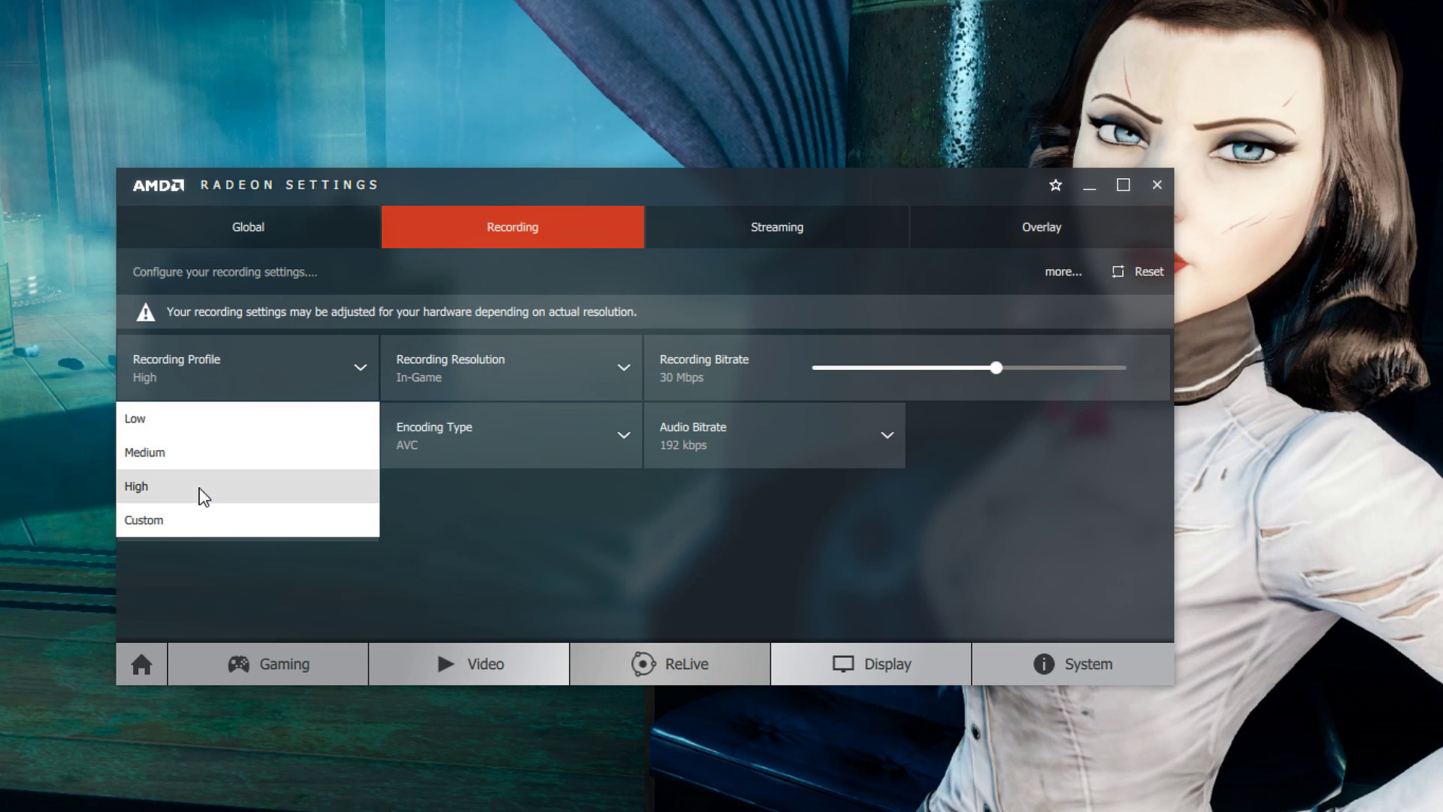
{"action": "left_click", "coordinate": [202, 418]}
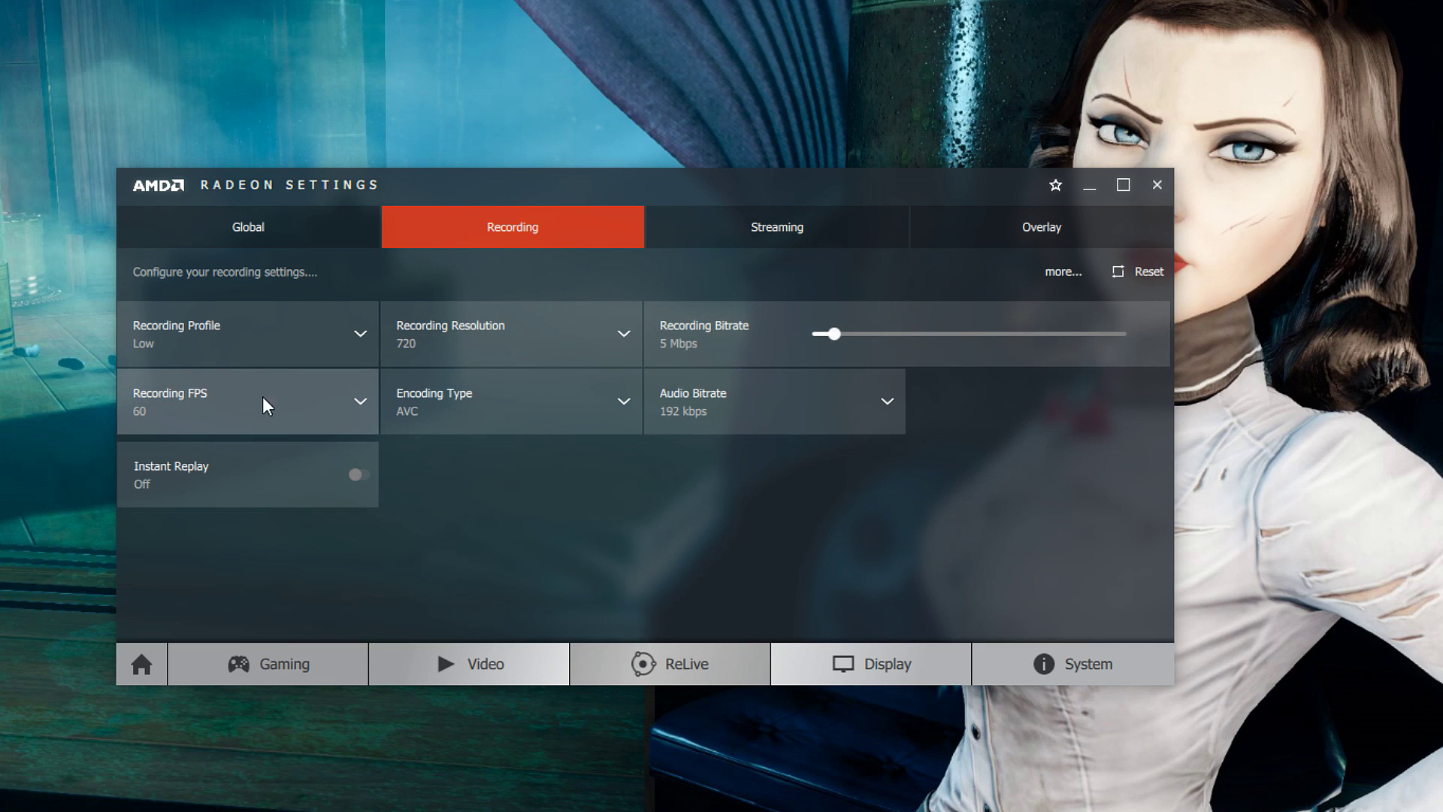
{"action": "left_click", "coordinate": [277, 332]}
{"action": "left_click", "coordinate": [221, 423]}
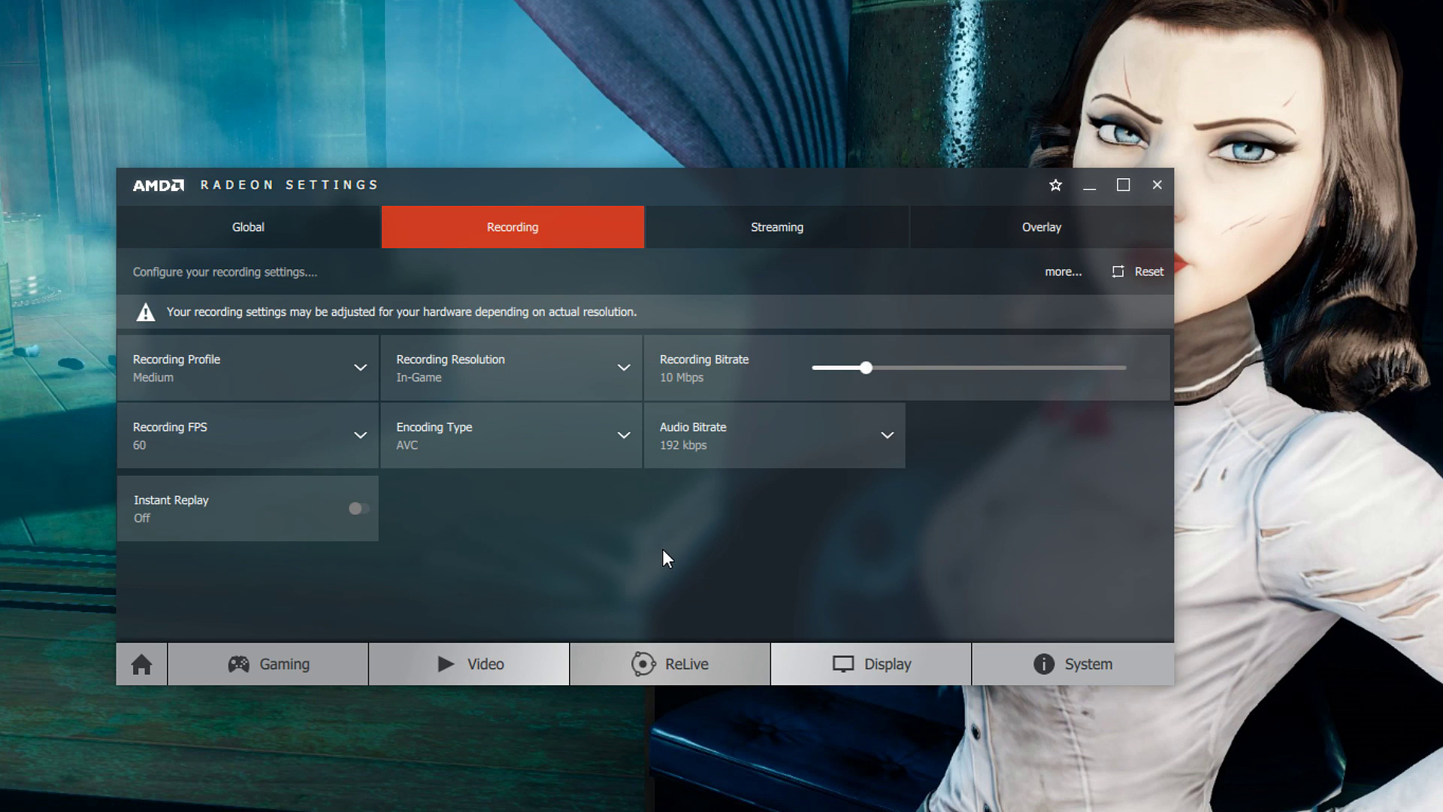
{"action": "left_click", "coordinate": [269, 373]}
{"action": "left_click", "coordinate": [225, 495]}
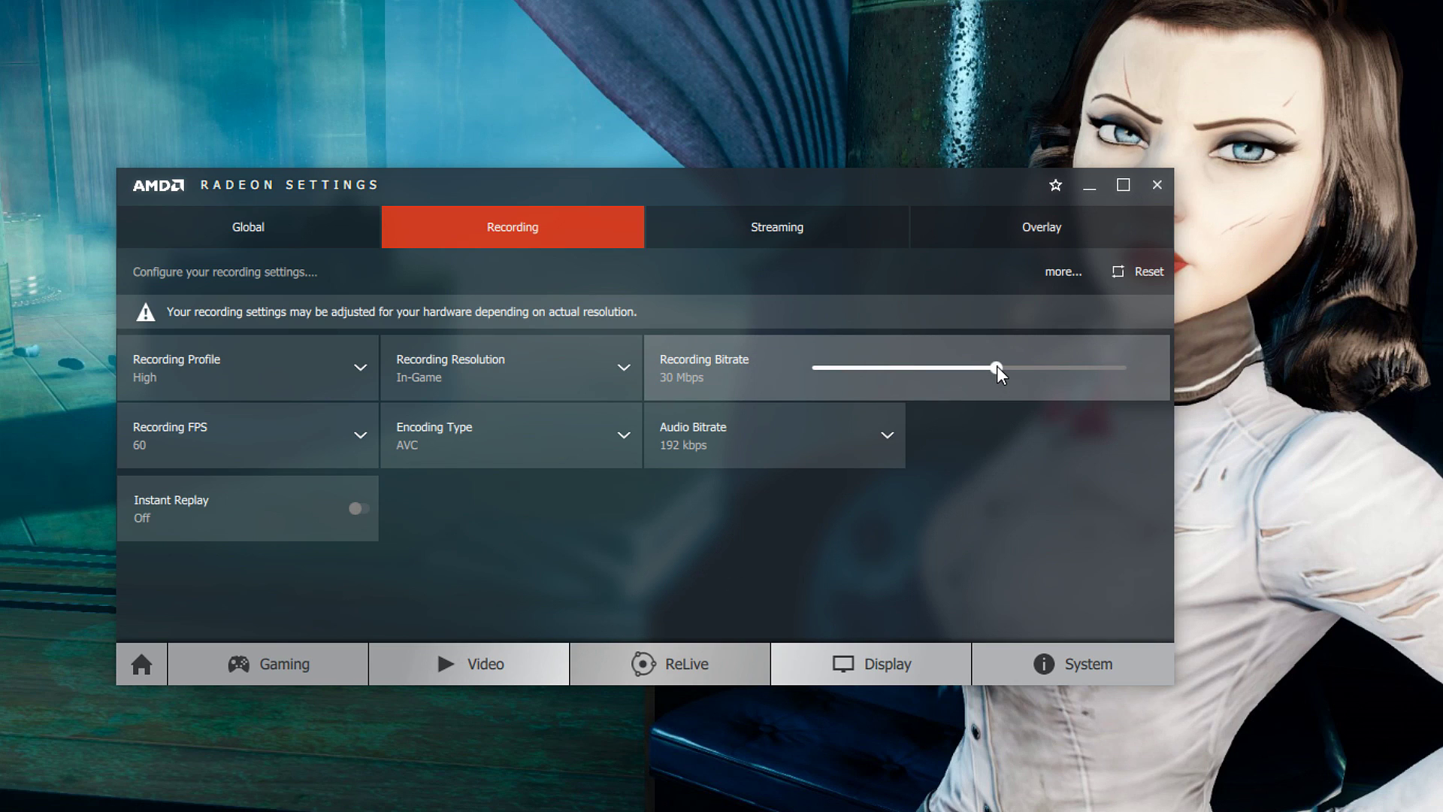
- Set the recording bitrate to 50 Mbps and the audio bitrate to 320 kbps
{"action": "left_click_drag", "start_coordinate": [997, 366], "coordinate": [1193, 384]}
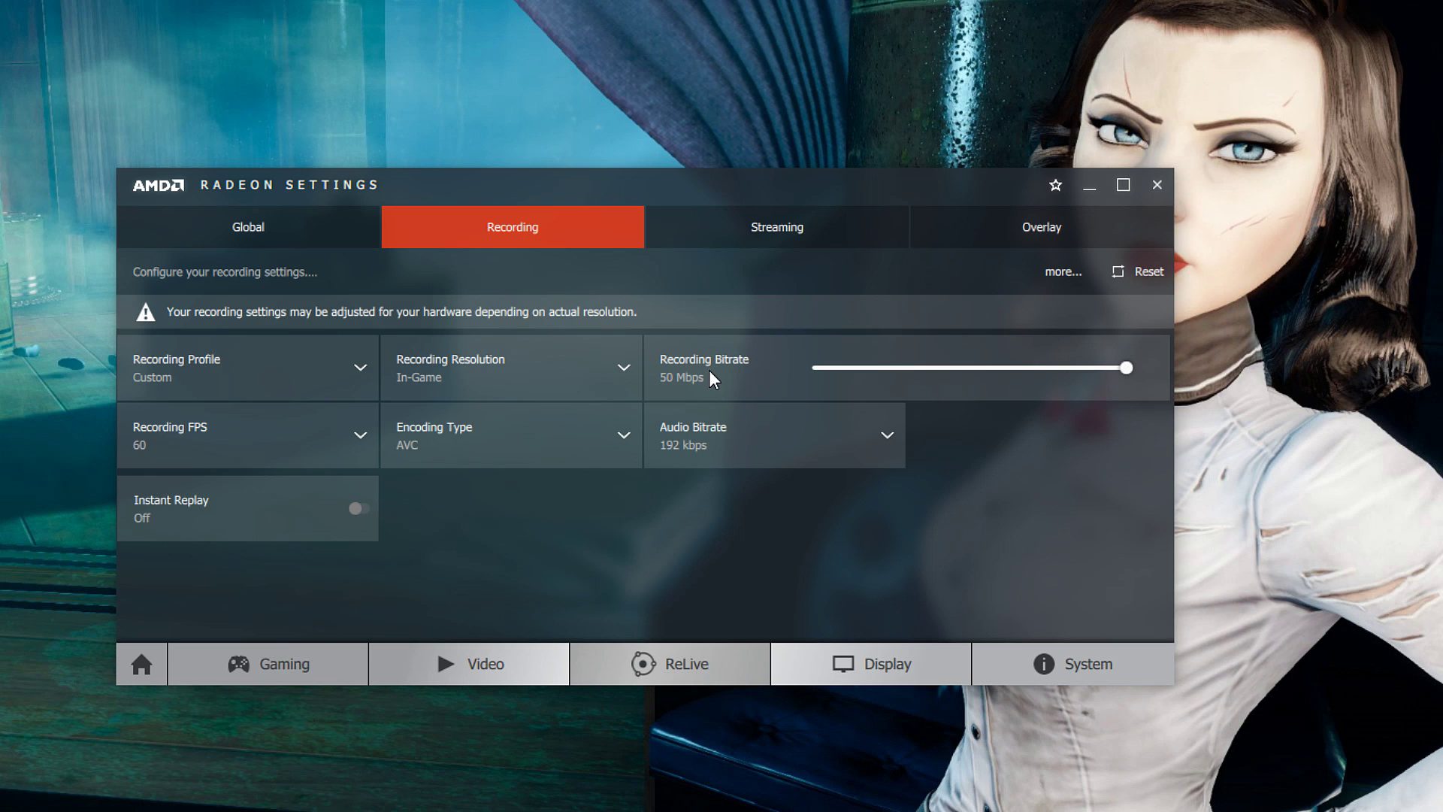
{"action": "left_click", "coordinate": [753, 419]}
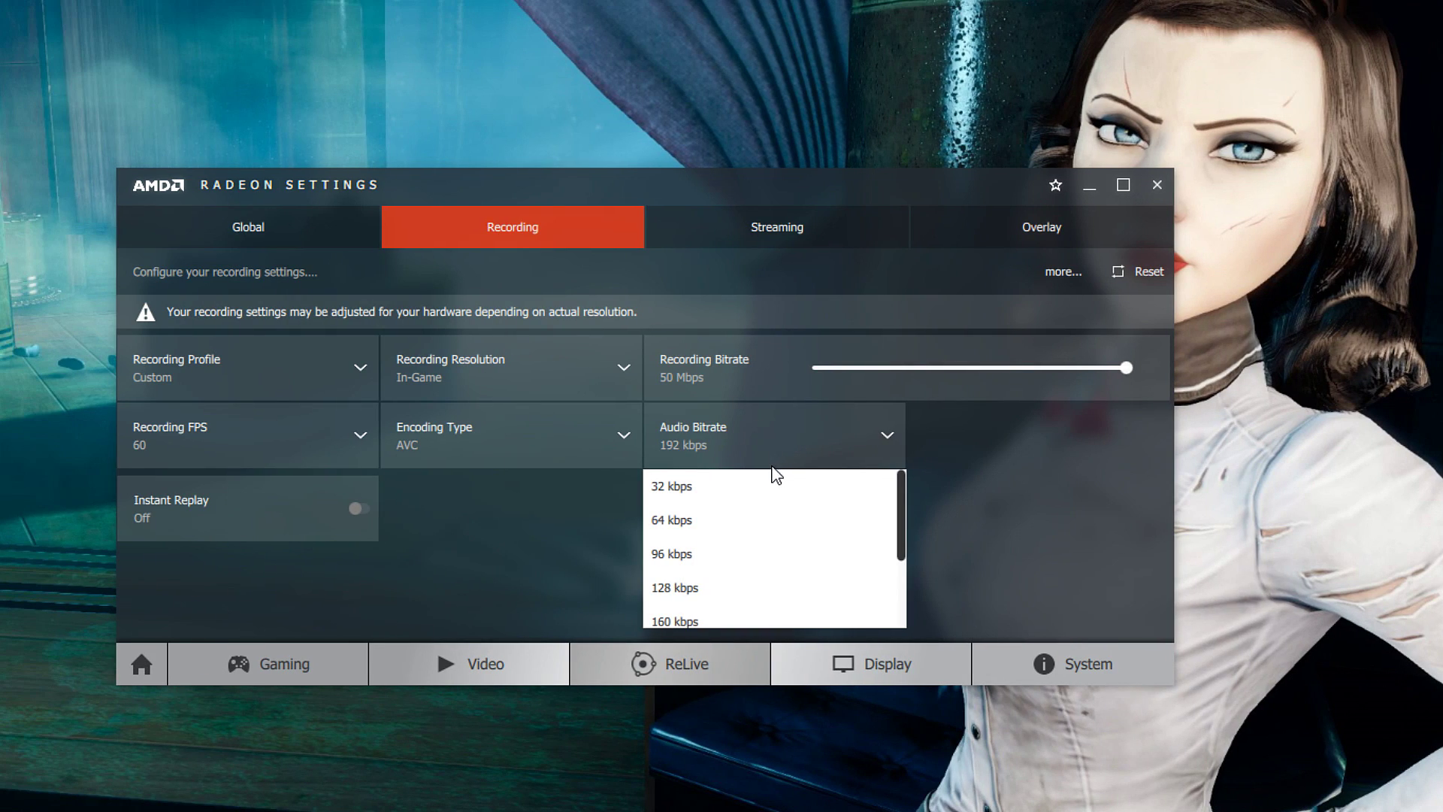
{"action": "scroll", "coordinate": [770, 497], "scroll_direction": "down", "scroll_amount": 3}
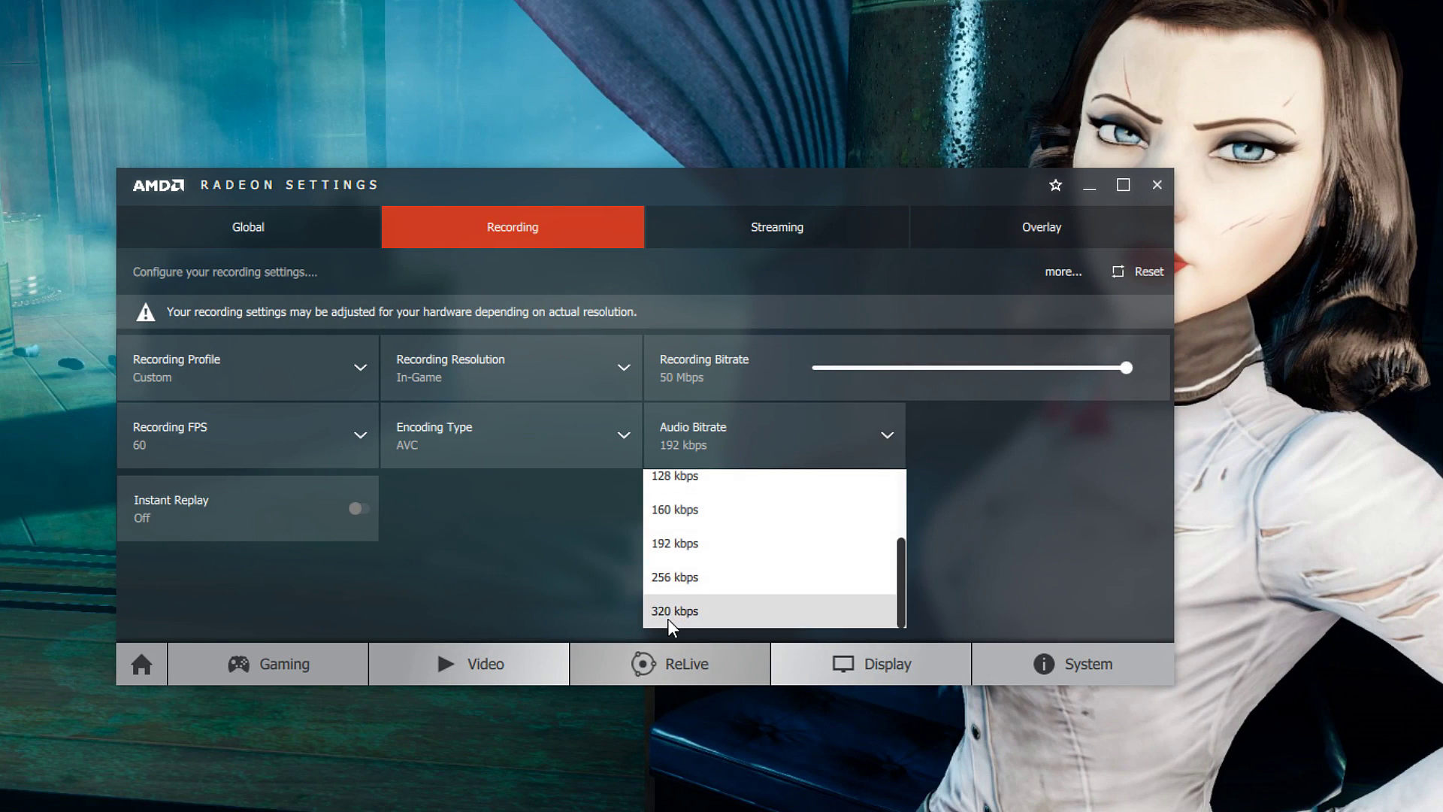
{"action": "left_click", "coordinate": [669, 619]}
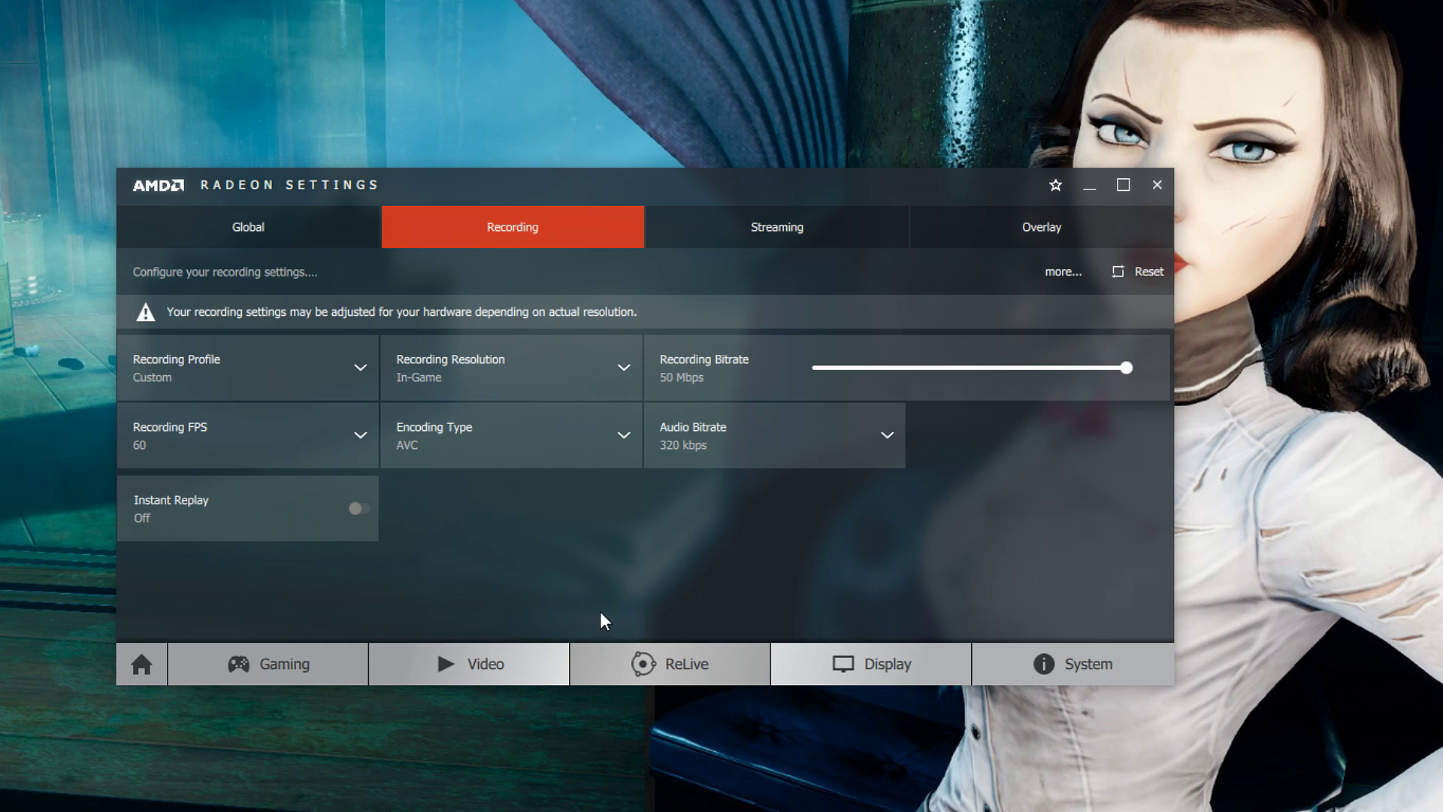
{"action": "left_click", "coordinate": [451, 454]}
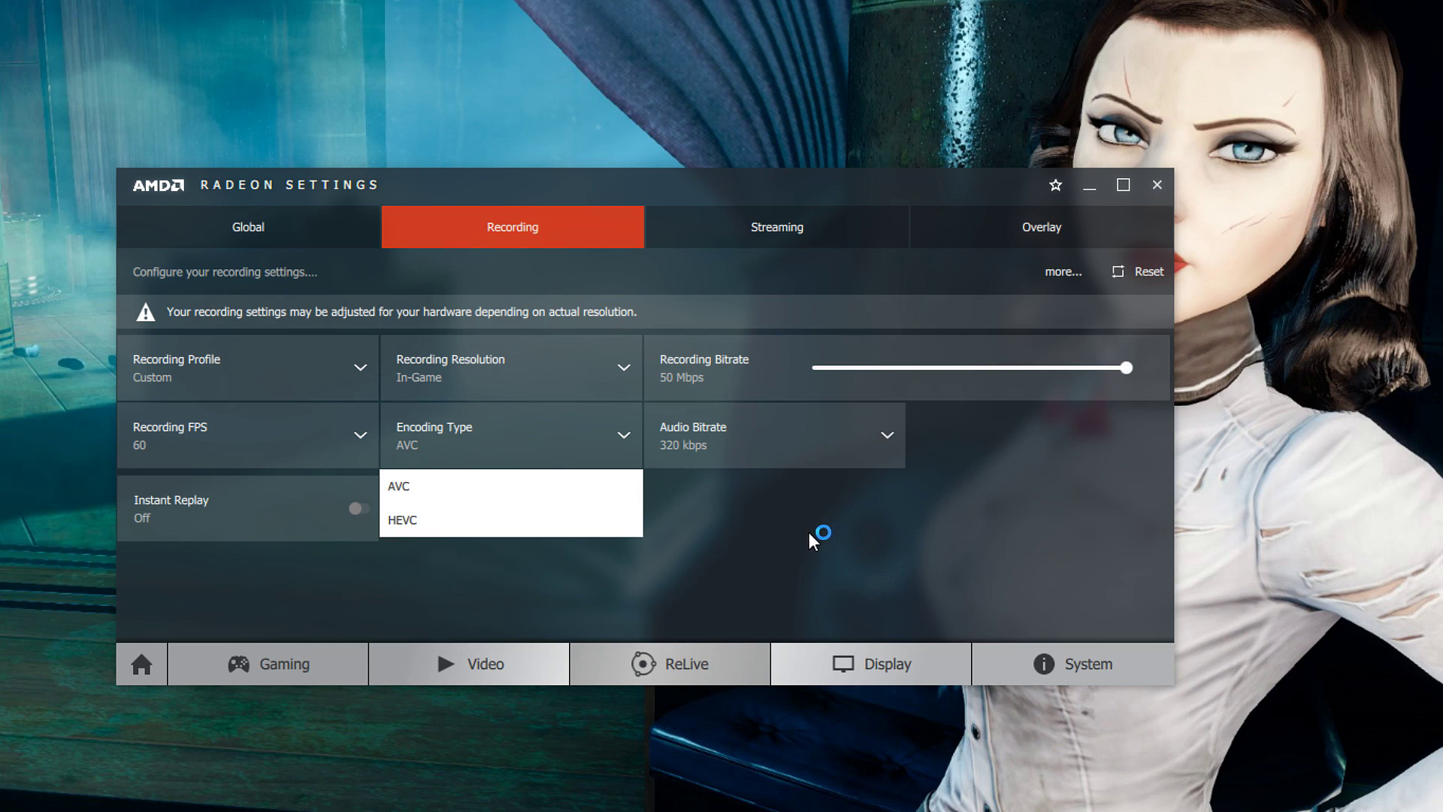
{"action": "left_click", "coordinate": [509, 436]}
{"action": "left_click", "coordinate": [509, 436]}
{"action": "left_click", "coordinate": [467, 520]}
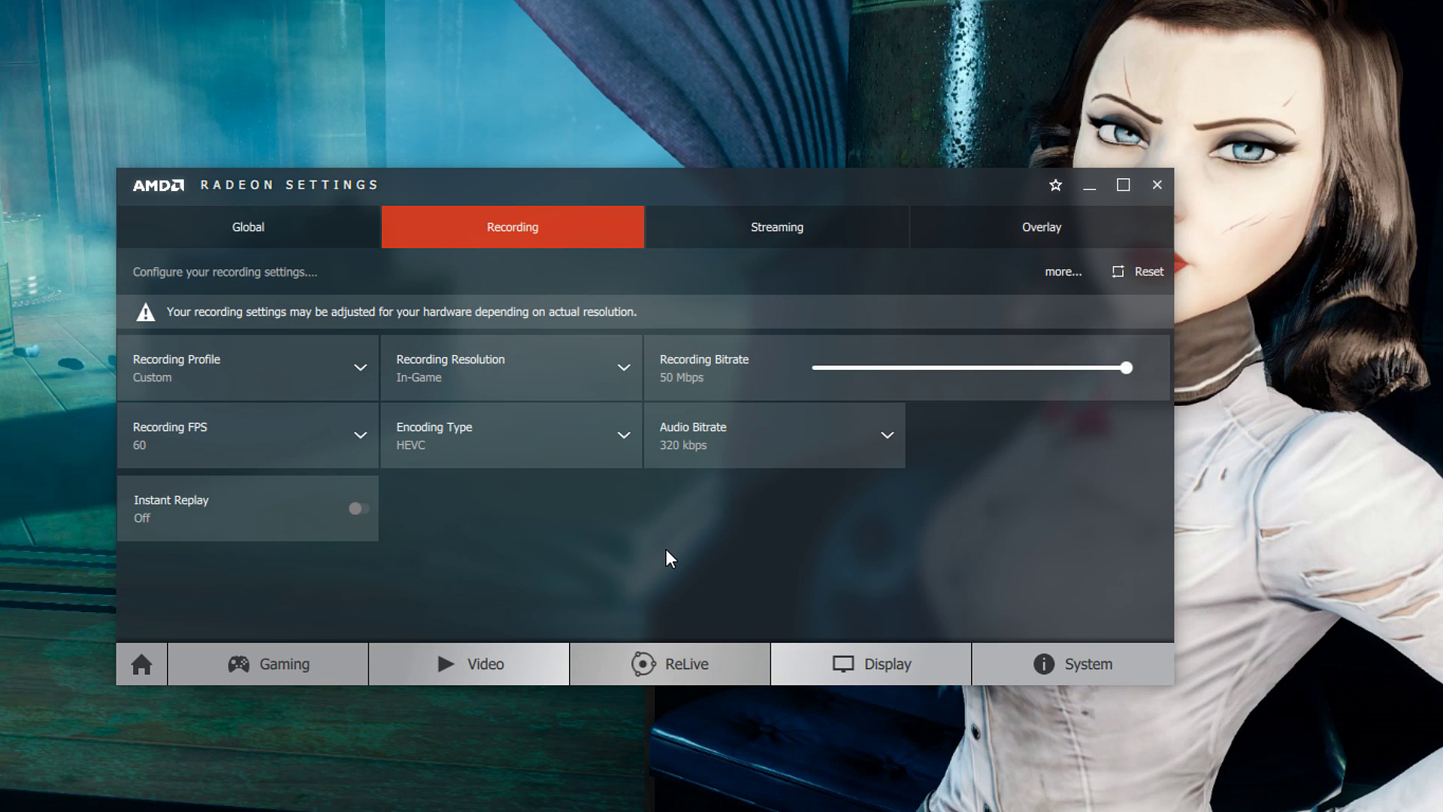
{"action": "left_click", "coordinate": [519, 426]}
{"action": "left_click", "coordinate": [408, 490]}
- Enable Instant Replay with a 10-minute length (3750 MB)
{"action": "left_click", "coordinate": [303, 520]}
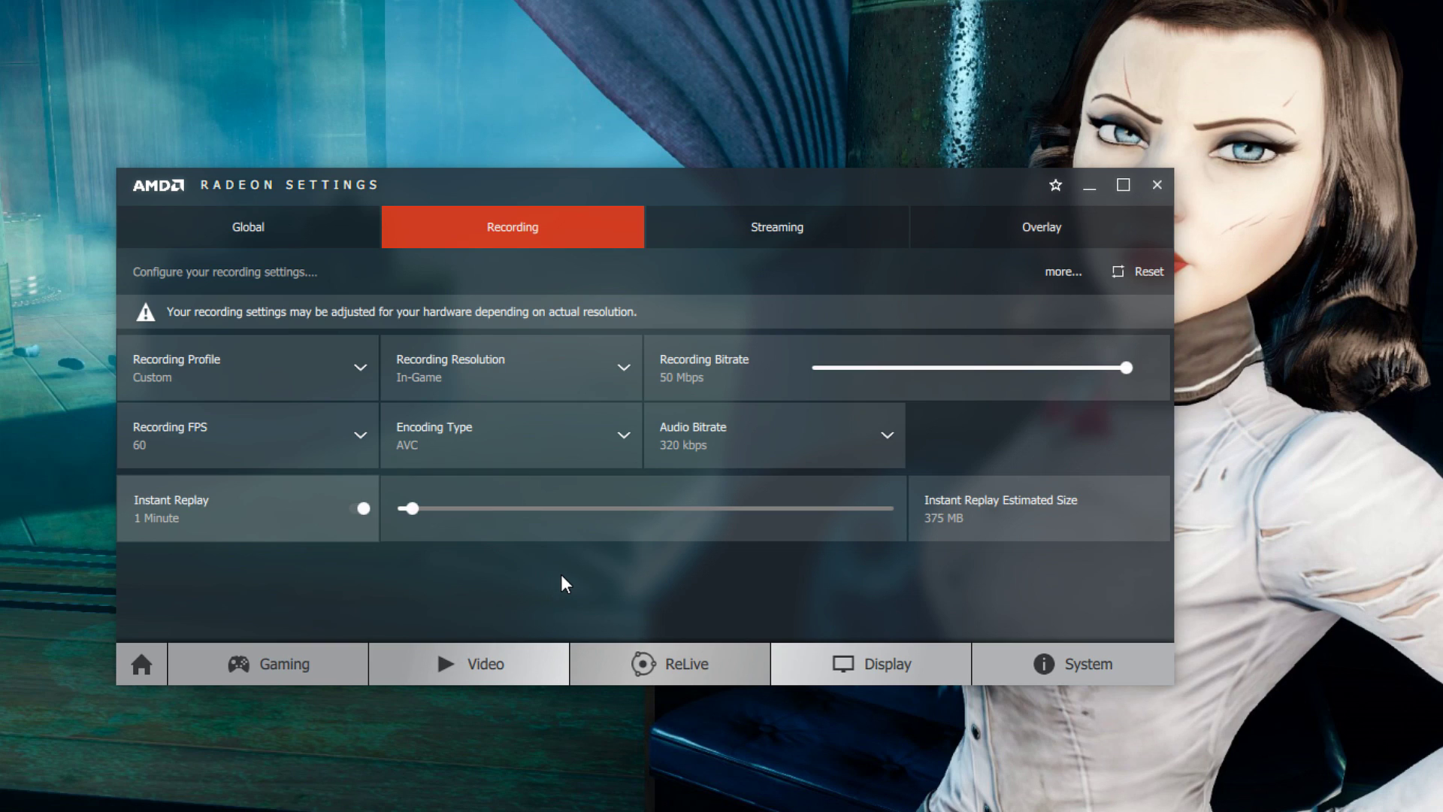
{"action": "left_click_drag", "start_coordinate": [575, 509], "coordinate": [642, 512]}
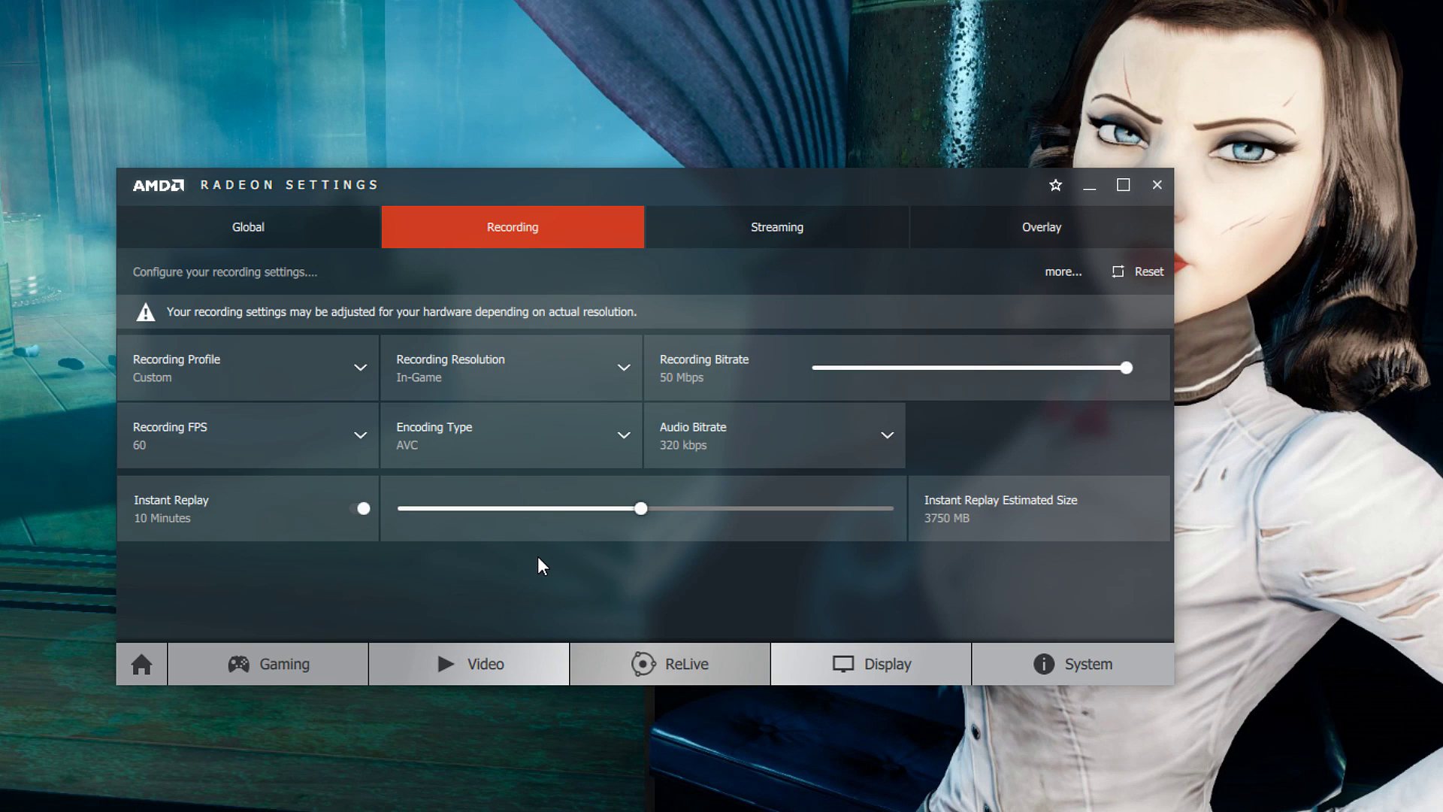
{"action": "left_click", "coordinate": [865, 228]}
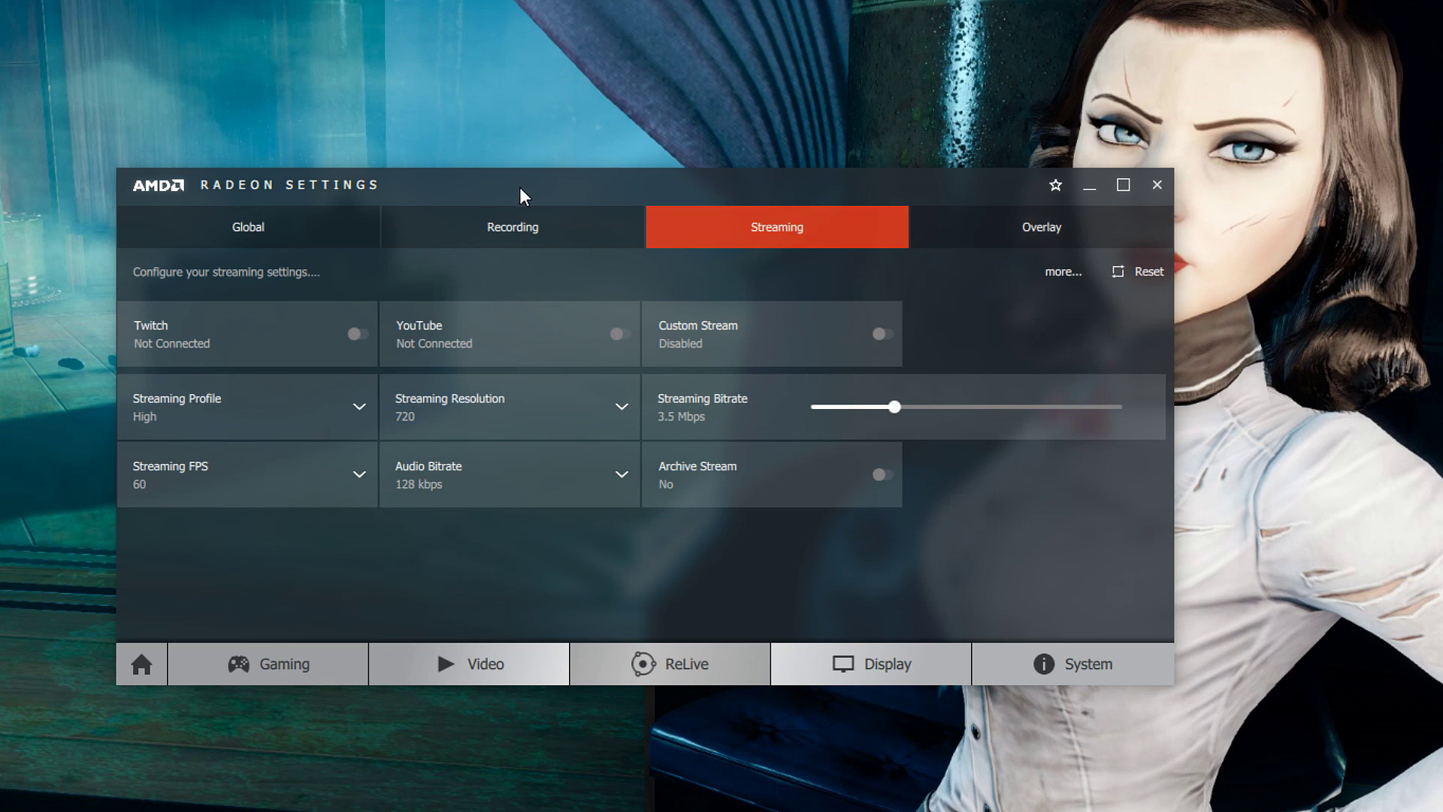
{"action": "left_click", "coordinate": [485, 224]}
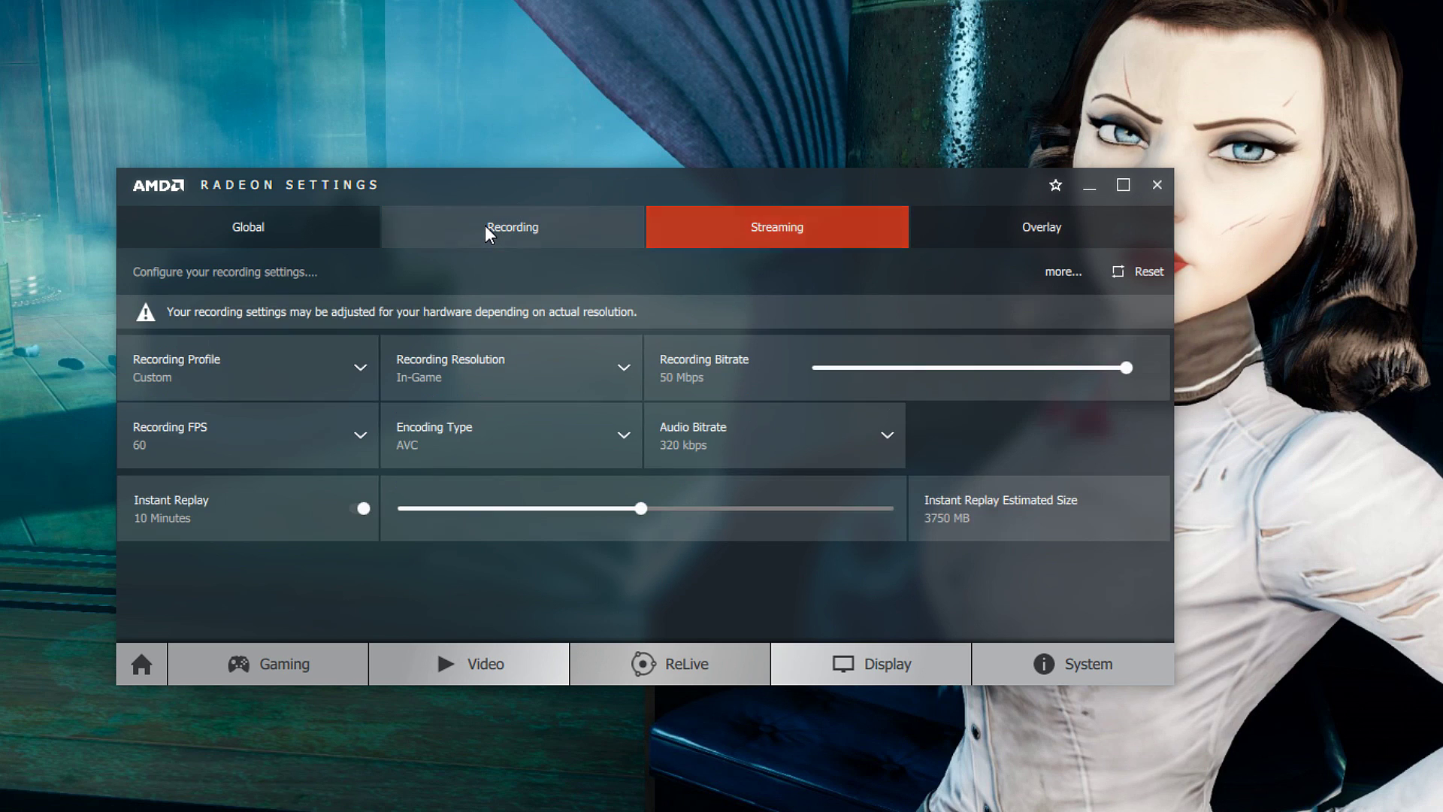
{"action": "left_click", "coordinate": [836, 230]}
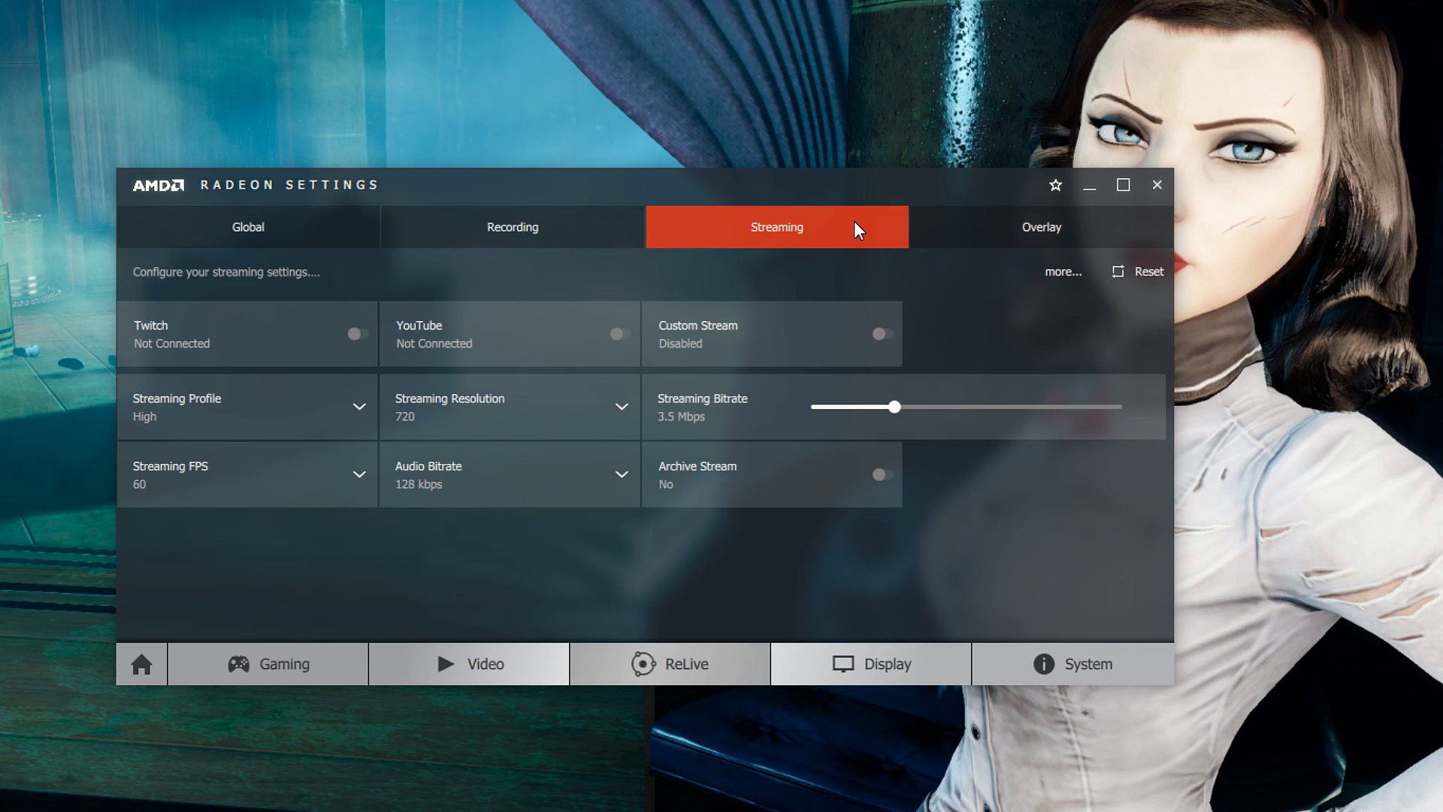
{"action": "left_click", "coordinate": [967, 225]}
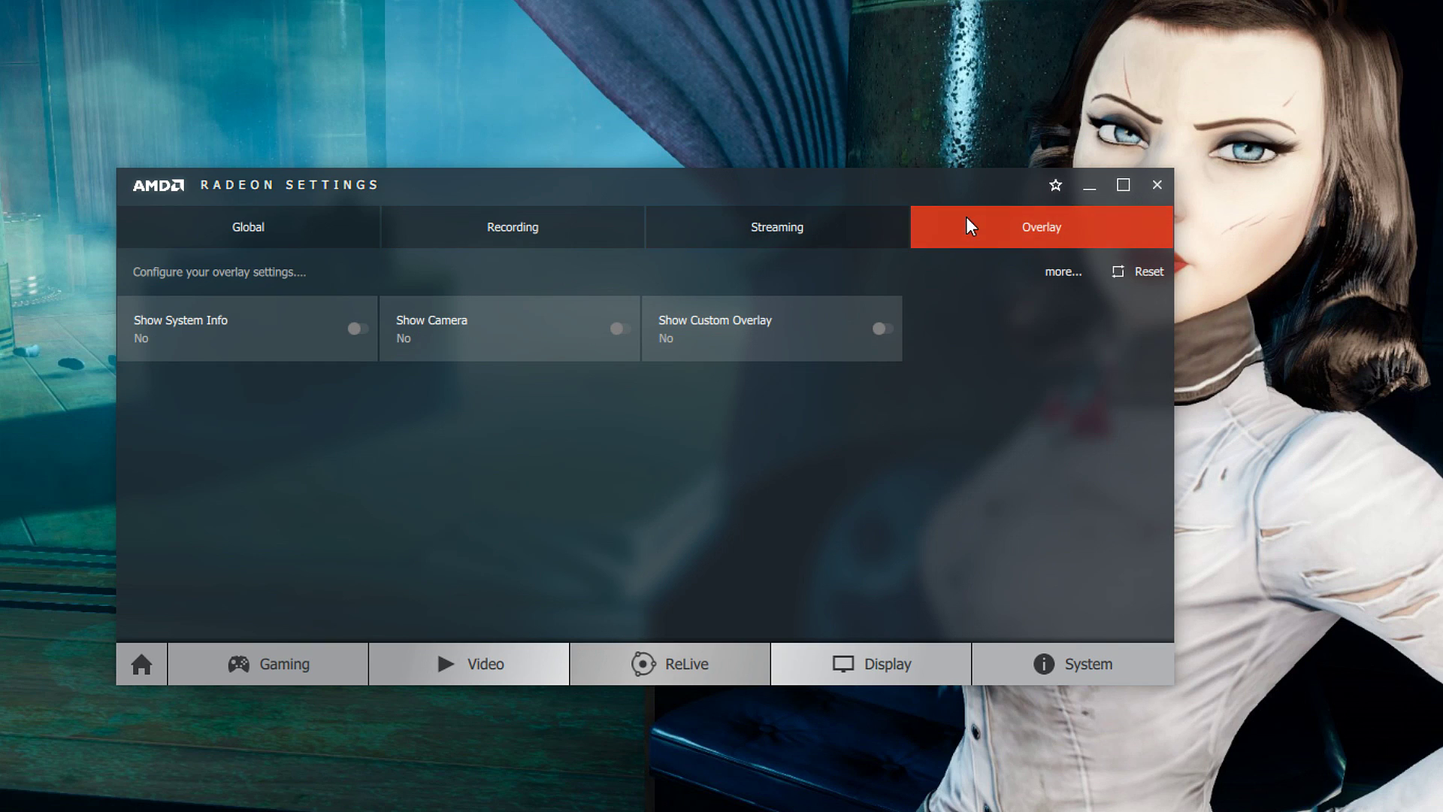
{"action": "left_click", "coordinate": [460, 237]}
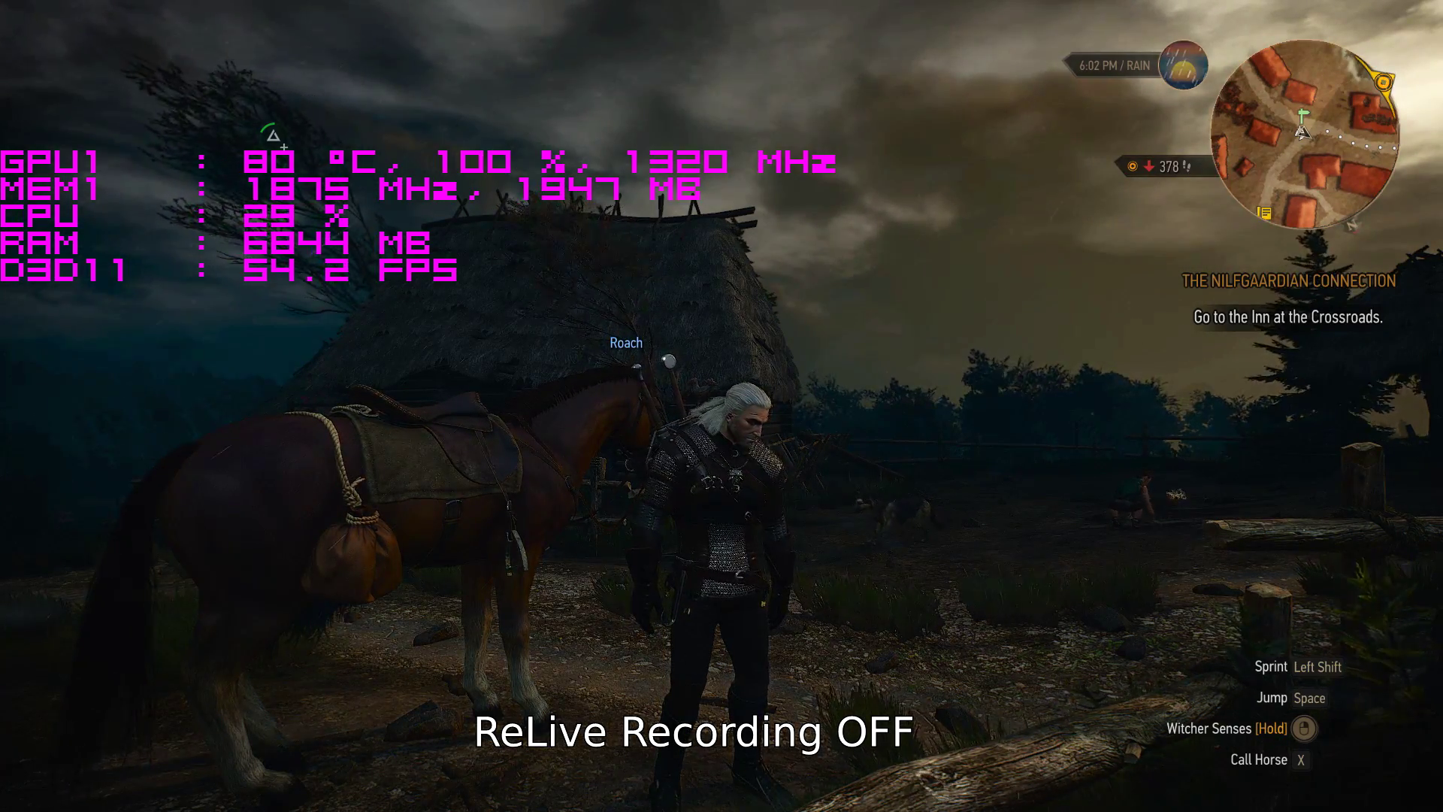
- Start a ReLive recording of The Witcher 3 gameplay with Ctrl+Shift+R
{"action": "key", "text": "ctrl+shift+r"}
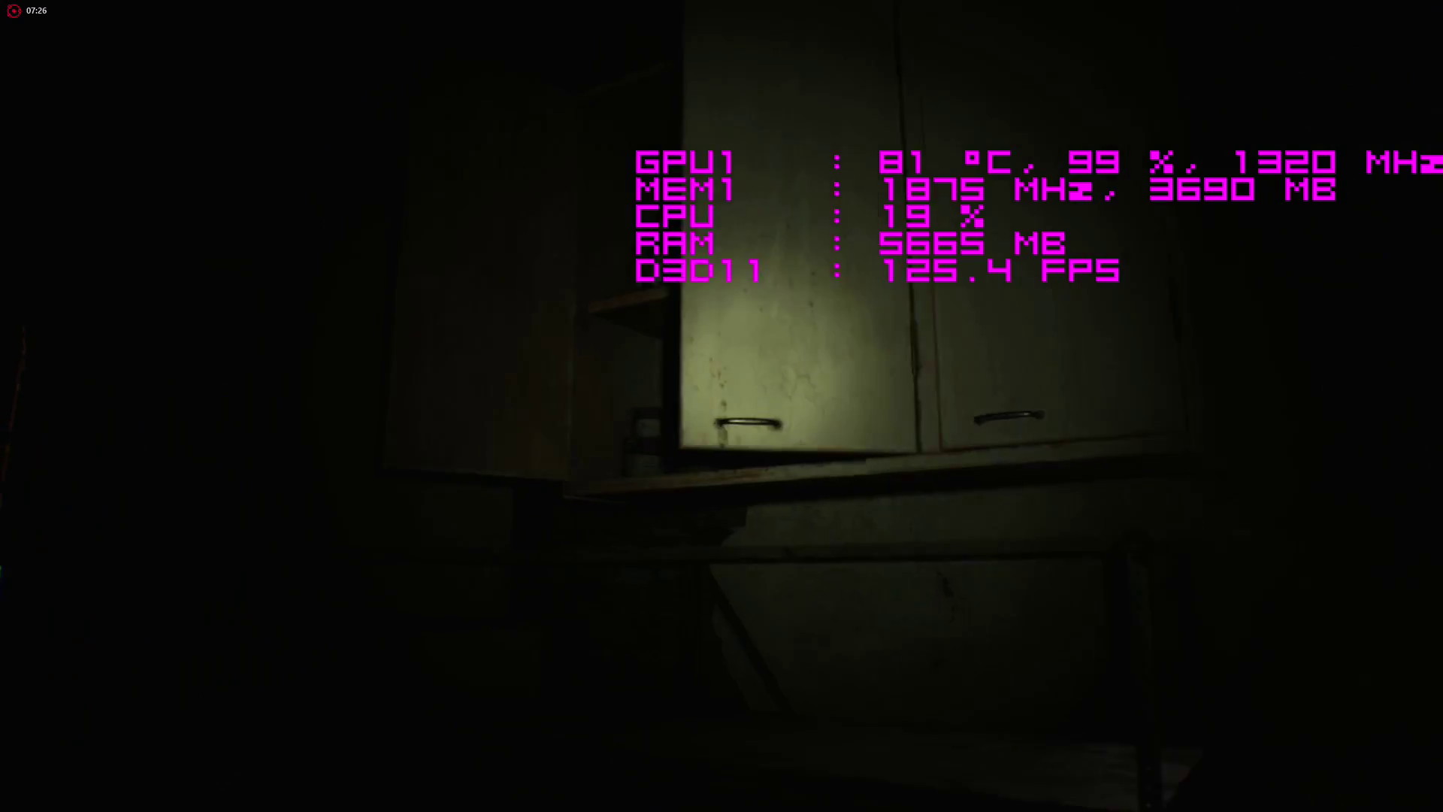
- Press F in Rocket League while ReLive's Instant Replay stays On
{"action": "key", "text": "f"}
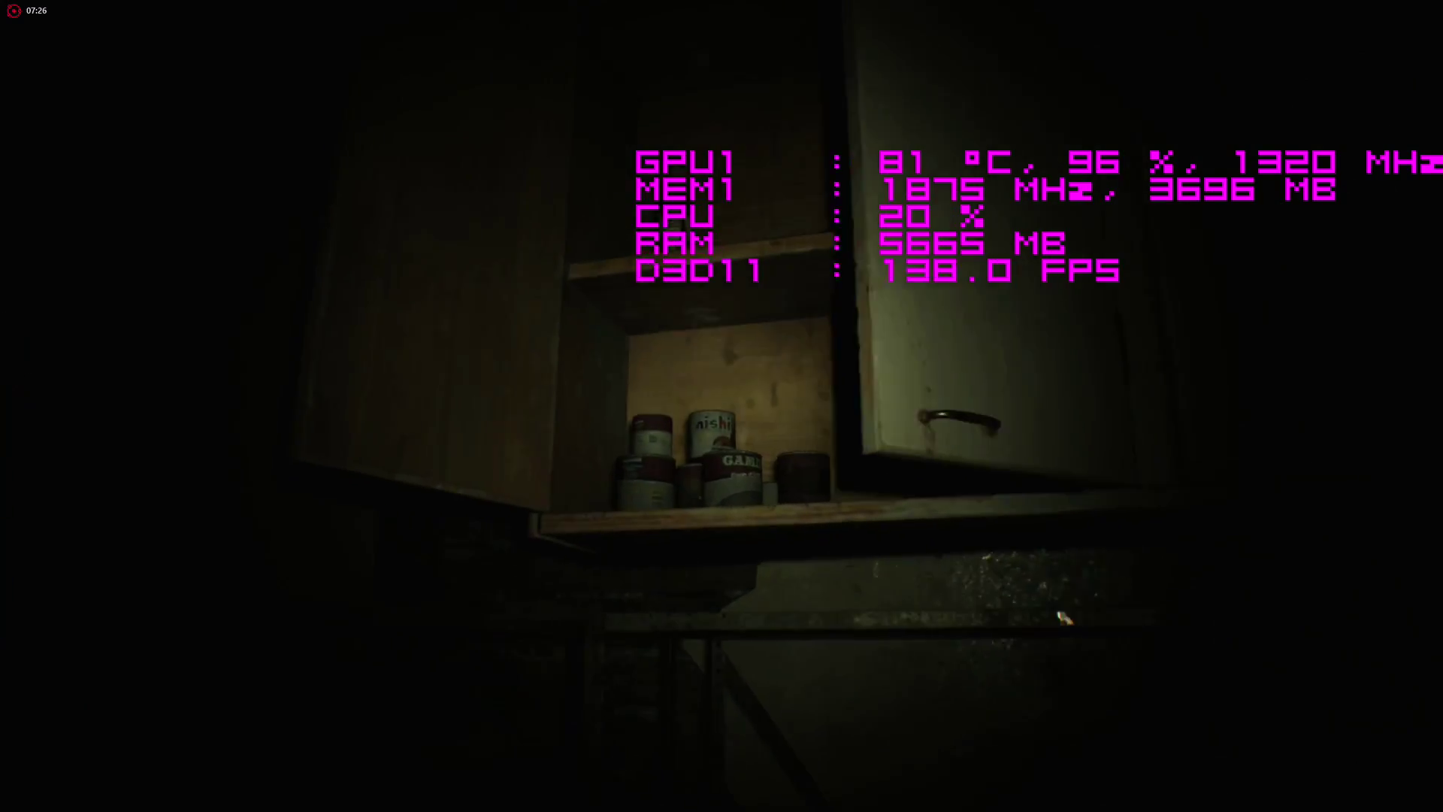